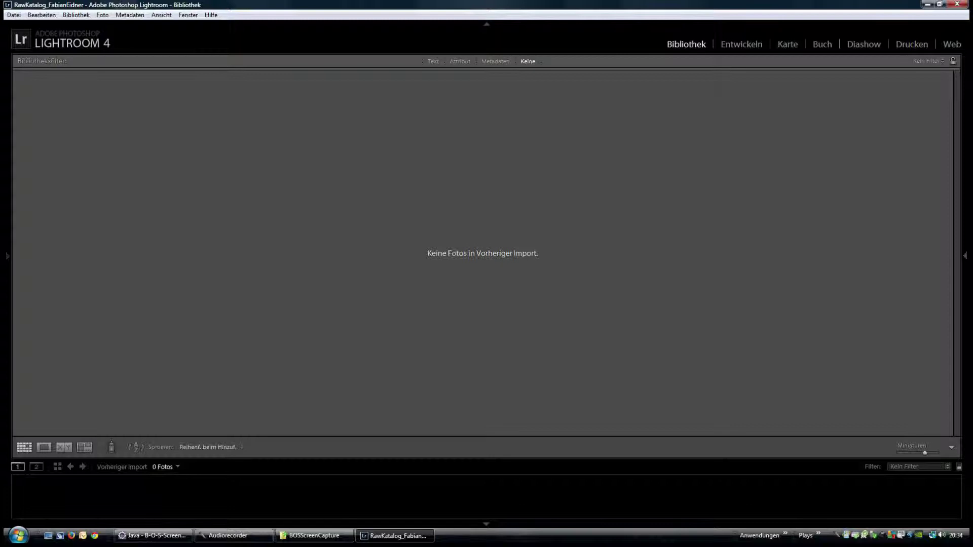
# Step: Hide the left and right side panels, then switch Lightroom to Vollbild full-screen mode
pyautogui.click(7, 256)
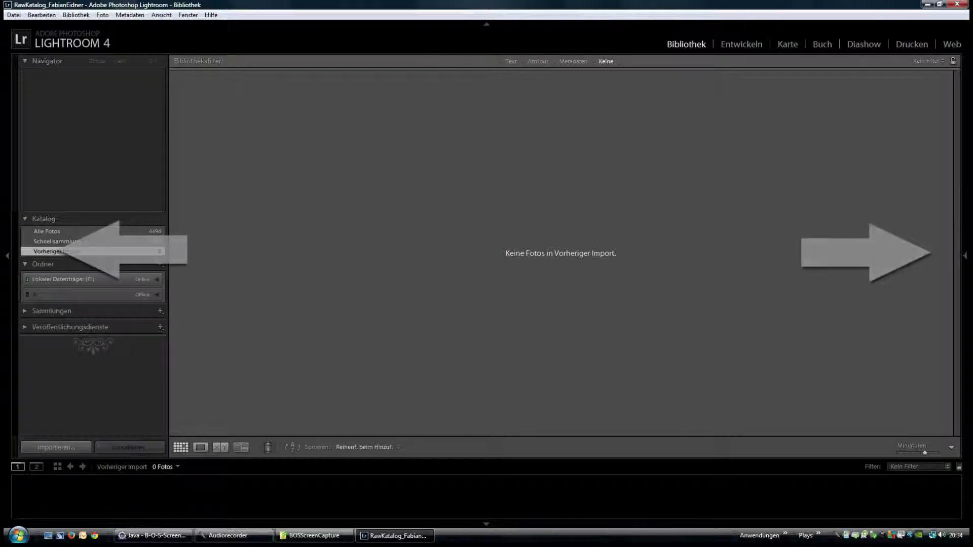
pyautogui.press('F7')
pyautogui.press('F8')
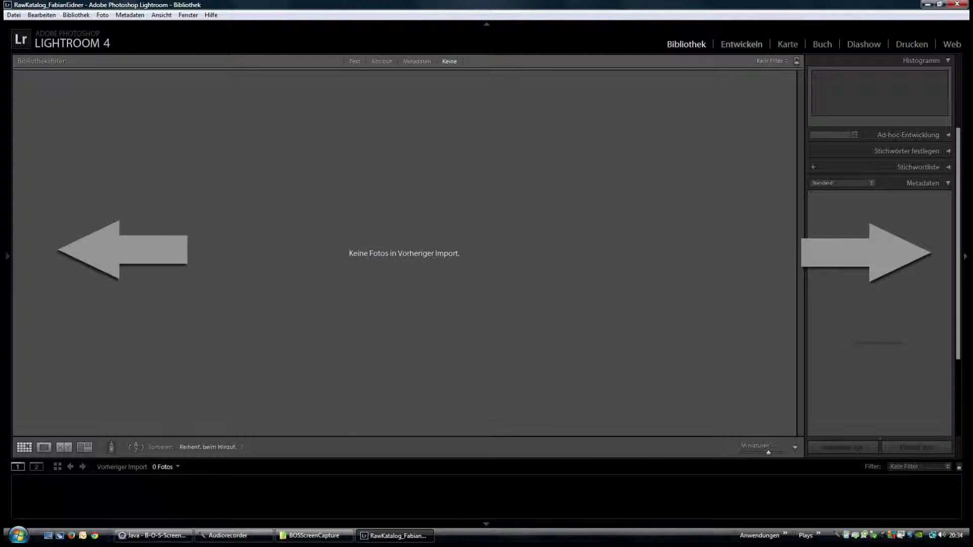
pyautogui.press('F8')
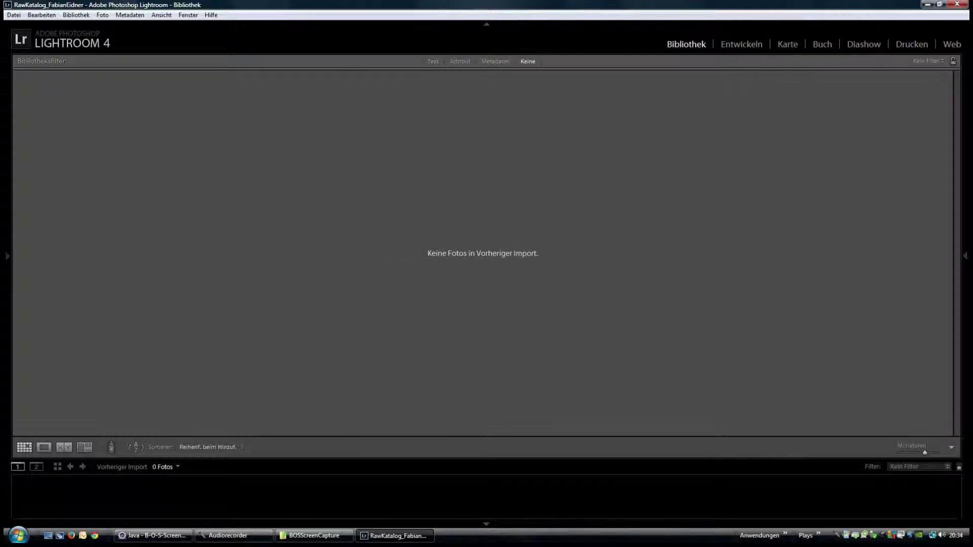
pyautogui.press('F8')
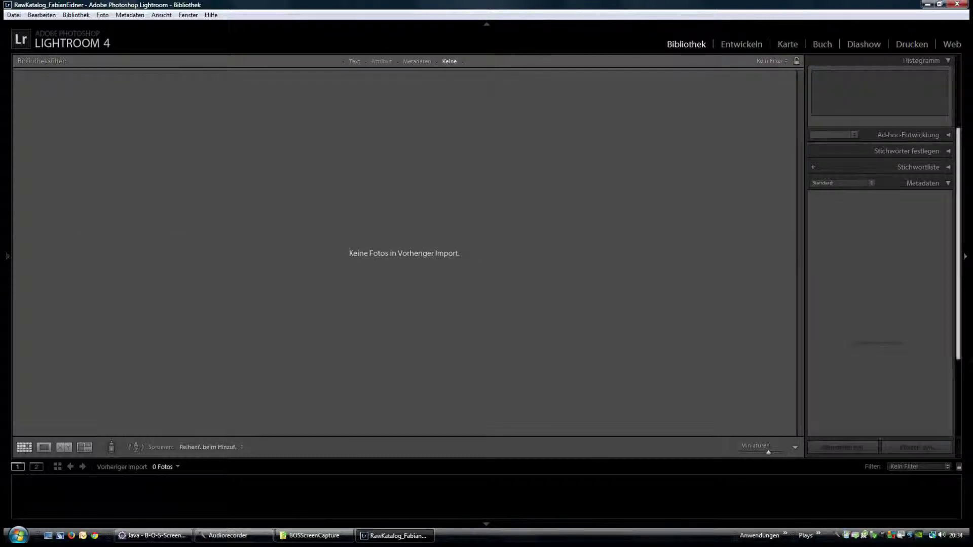
pyautogui.press('F8')
pyautogui.press('F8')
pyautogui.press('F8')
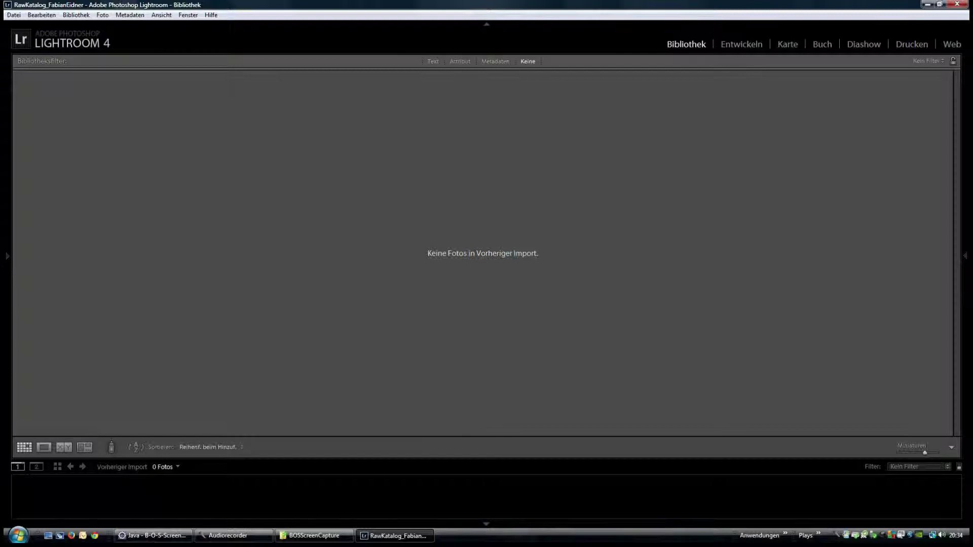
pyautogui.click(188, 14)
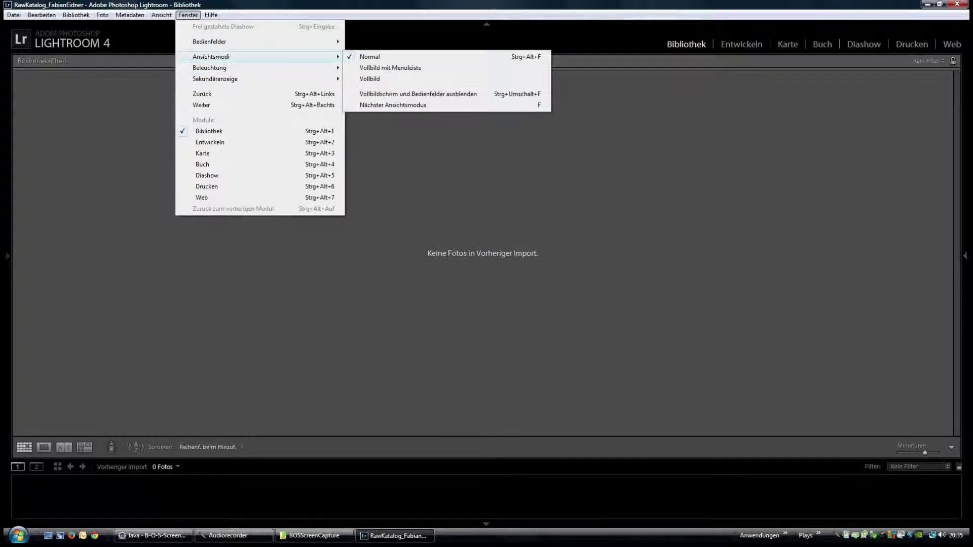
pyautogui.click(369, 79)
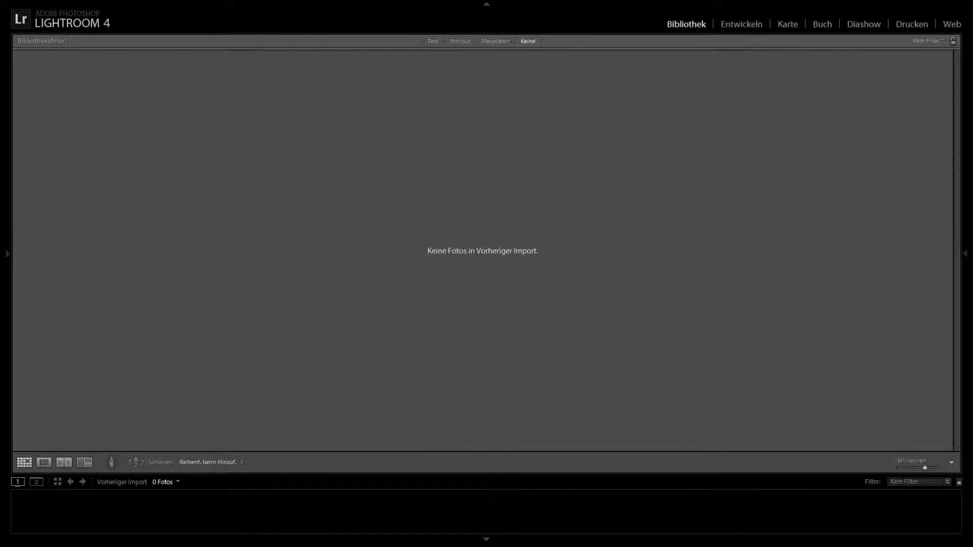
# Step: Turn off Filmstreifen anzeigen under Fenster > Bedienfelder to hide the filmstrip
pyautogui.click(486, 539)
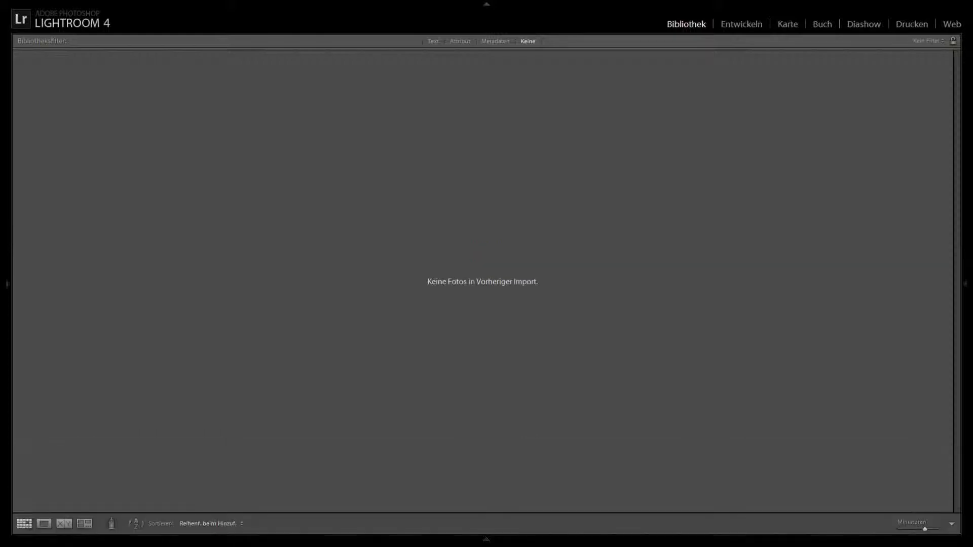
pyautogui.click(487, 539)
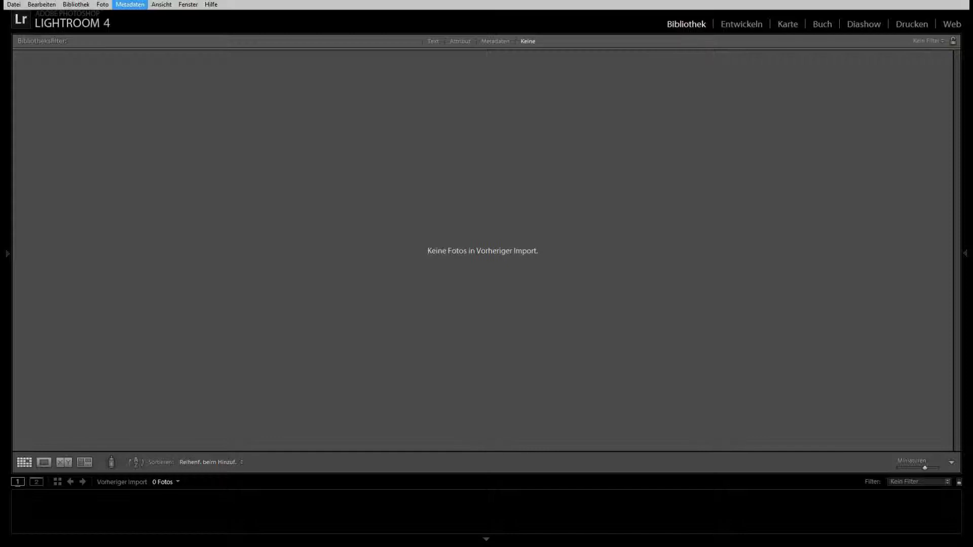
pyautogui.click(188, 4)
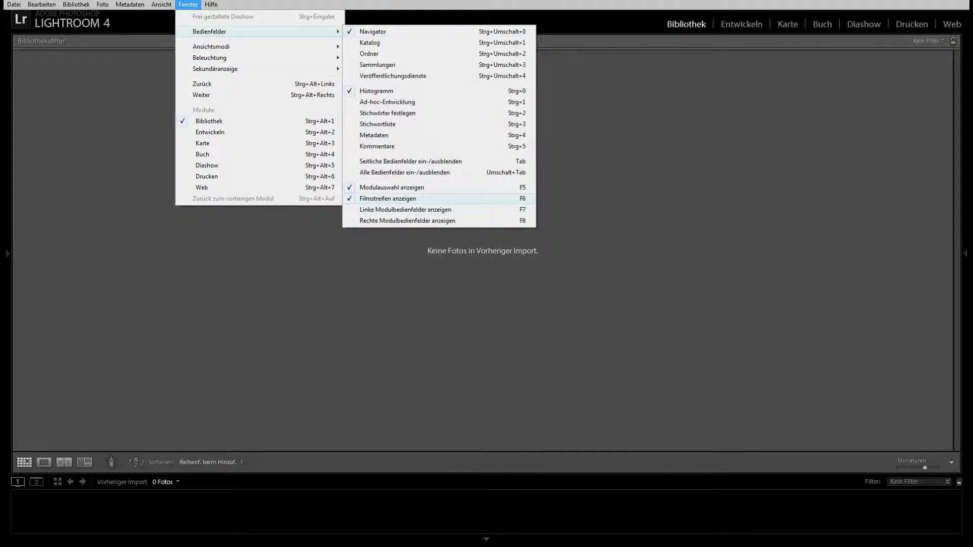
pyautogui.click(395, 198)
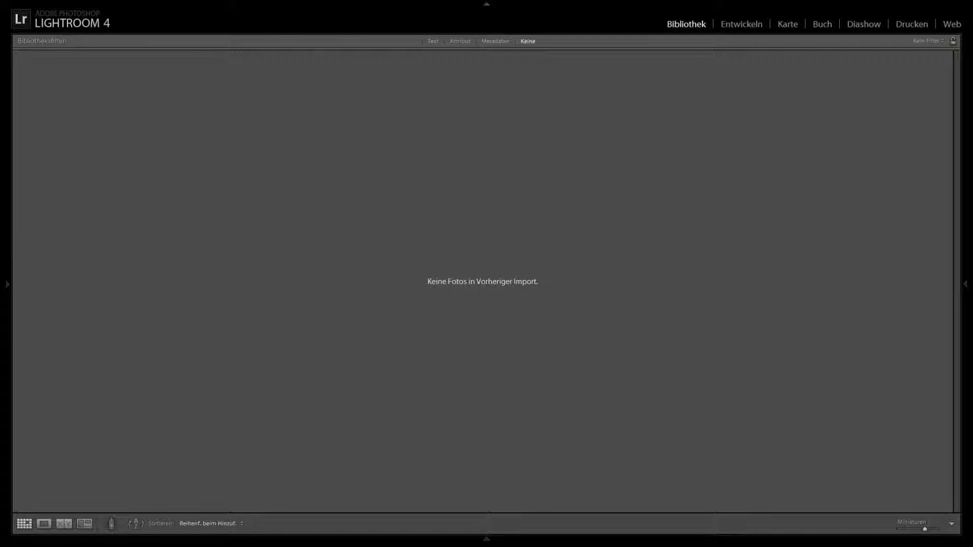
pyautogui.press('F5')
pyautogui.press('F5')
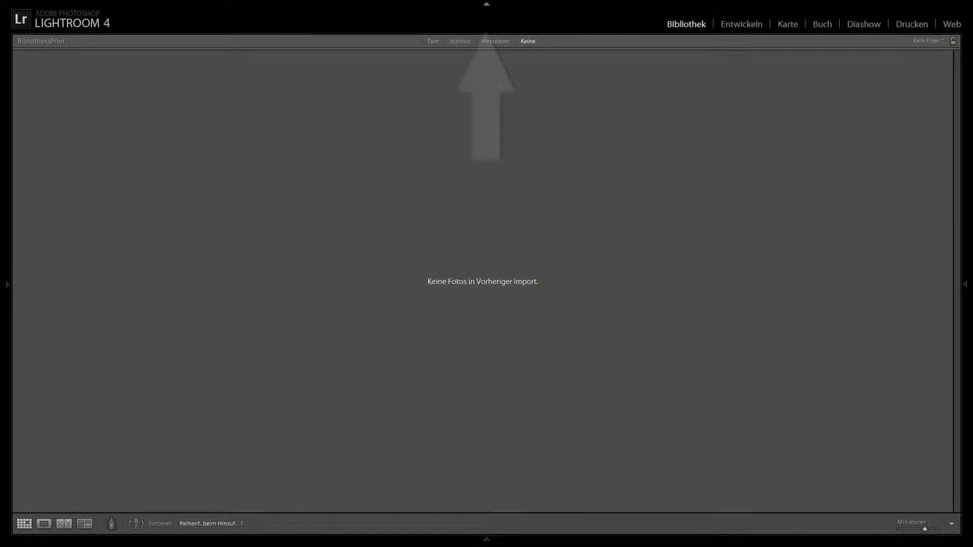
pyautogui.press('F5')
pyautogui.press('F5')
pyautogui.press('\\')
pyautogui.press('\\')
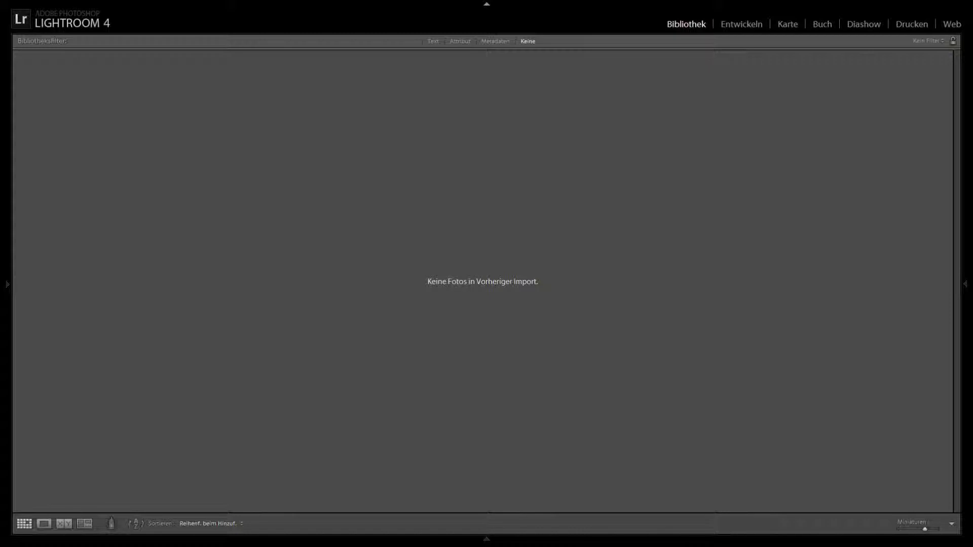
pyautogui.press('F5')
pyautogui.press('F5')
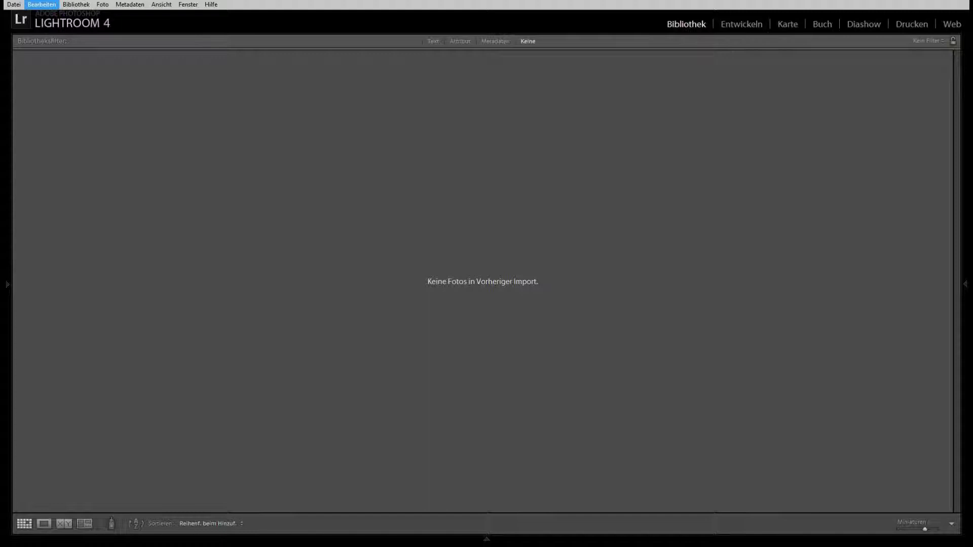
# Step: Set the import's Vorschauen rendern option to 1:1, then cancel the import window
pyautogui.click(56, 523)
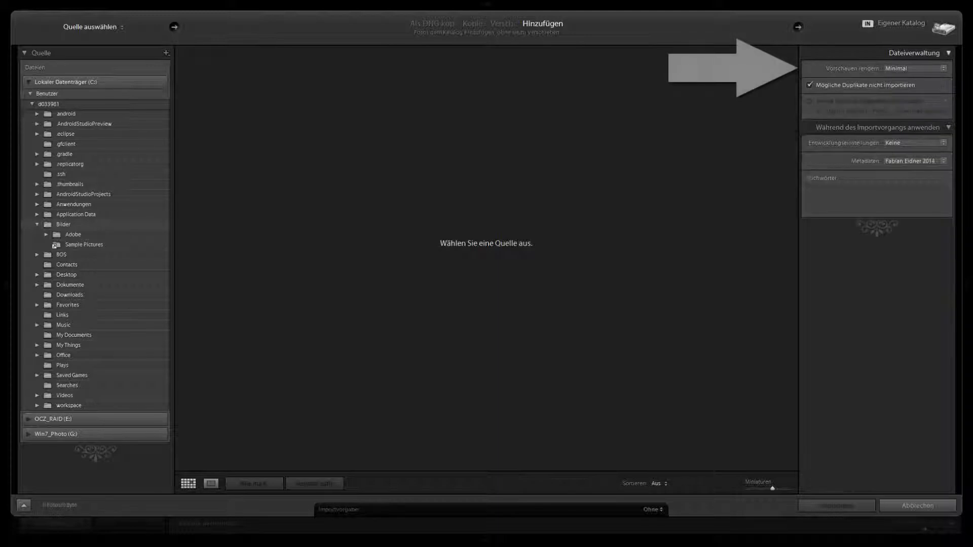
pyautogui.click(915, 68)
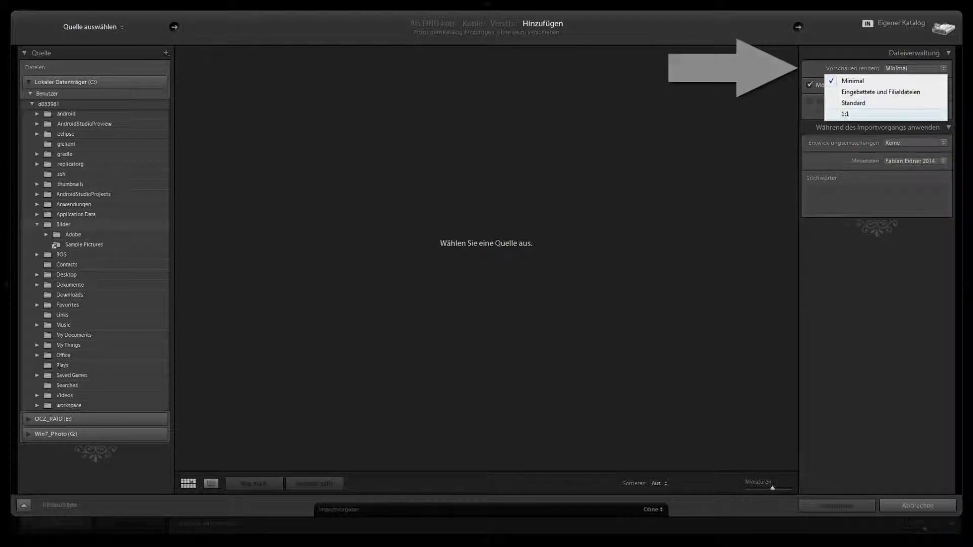
pyautogui.click(845, 114)
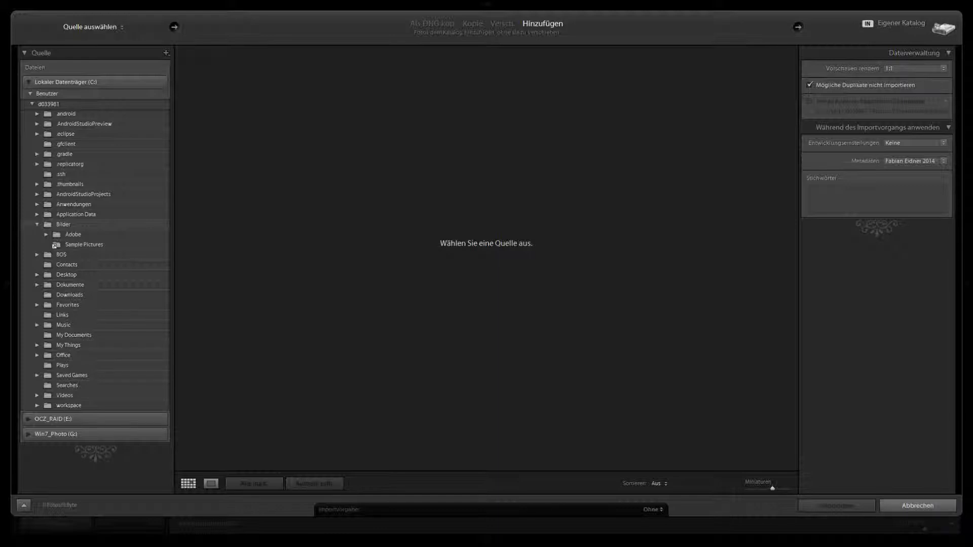
pyautogui.click(917, 505)
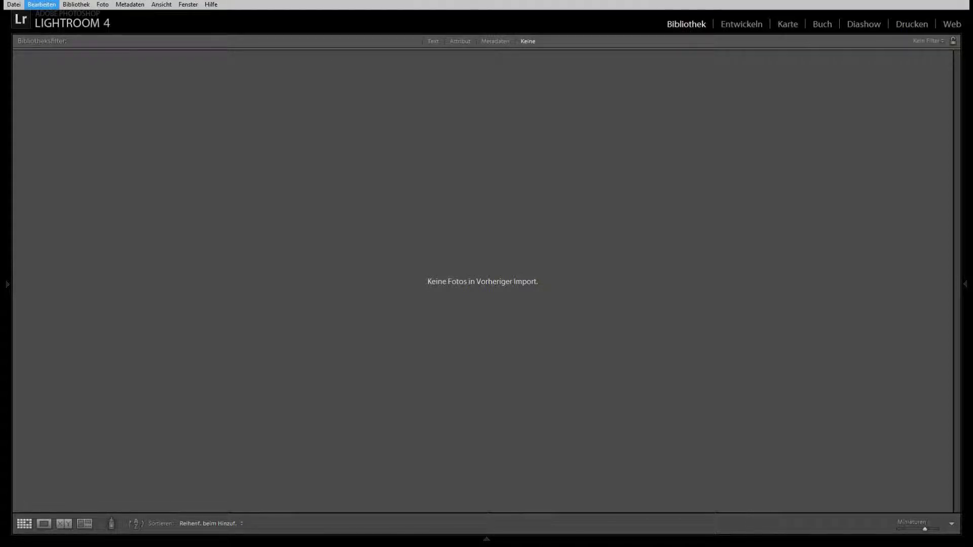
# Step: In Katalogeinstellungen > Dateihandhabung, set Vorschauqualität to Mittel with 2048 Pixel preview size, and confirm
pyautogui.click(42, 4)
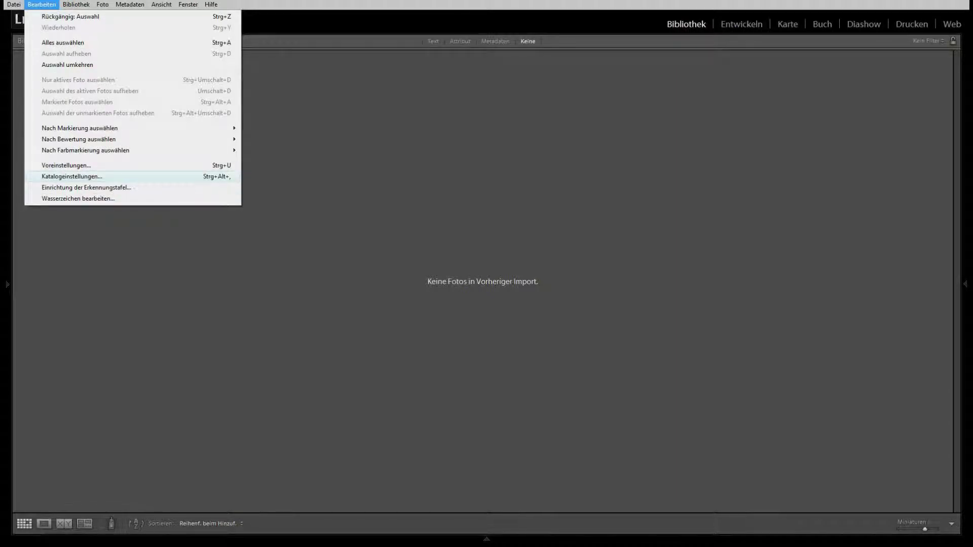
pyautogui.click(72, 177)
pyautogui.hotkey('ctrl', 'shift', 'Tab')
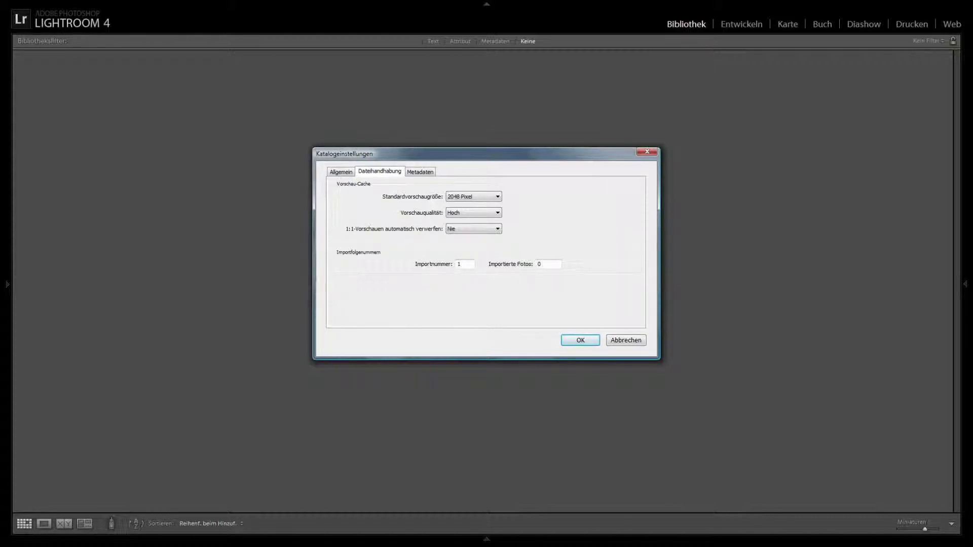
pyautogui.hotkey('alt', 'Down')
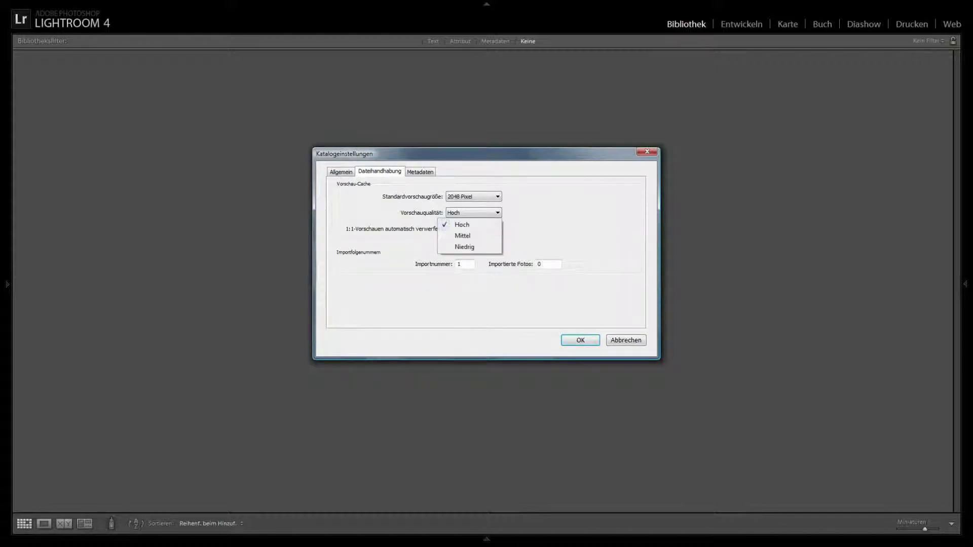
pyautogui.press('Up')
pyautogui.press('Return')
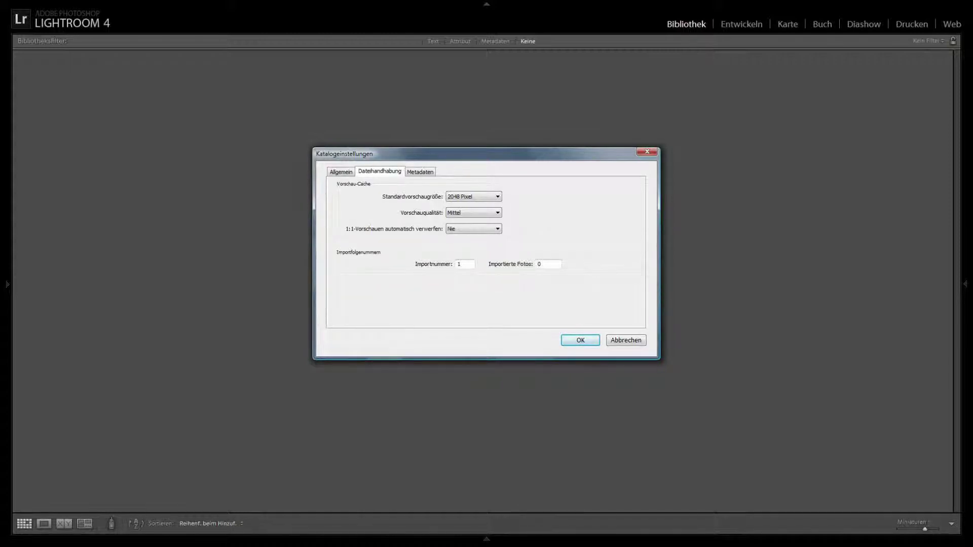
pyautogui.click(473, 196)
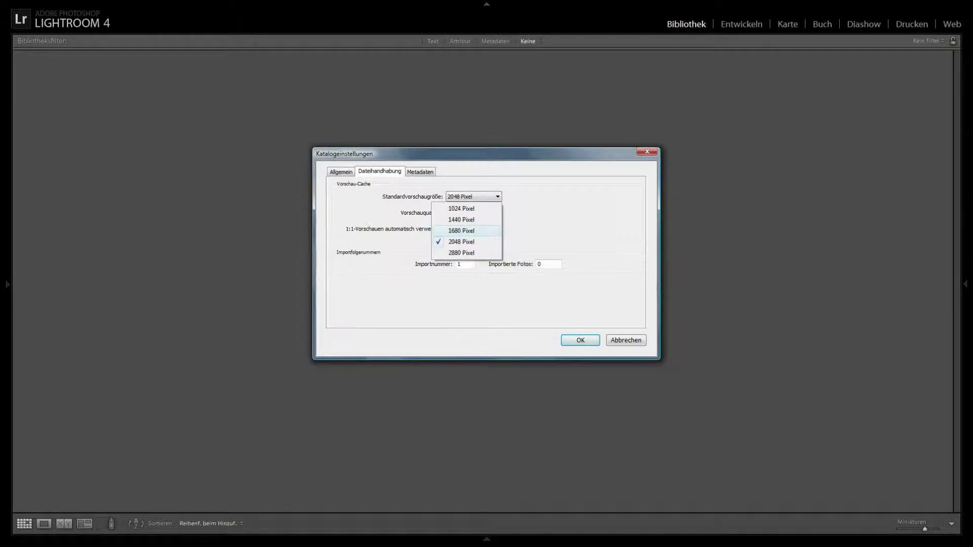
pyautogui.click(461, 231)
pyautogui.click(580, 340)
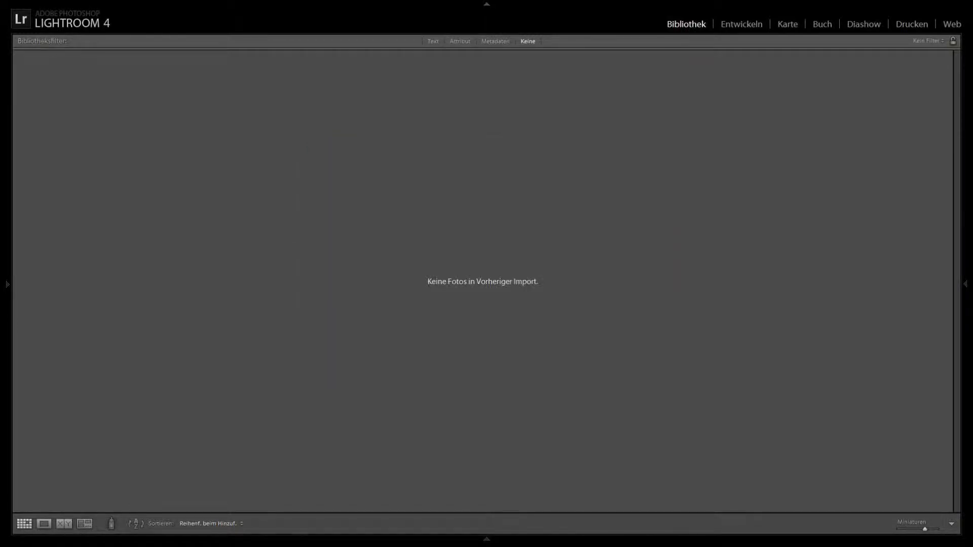
pyautogui.click(42, 4)
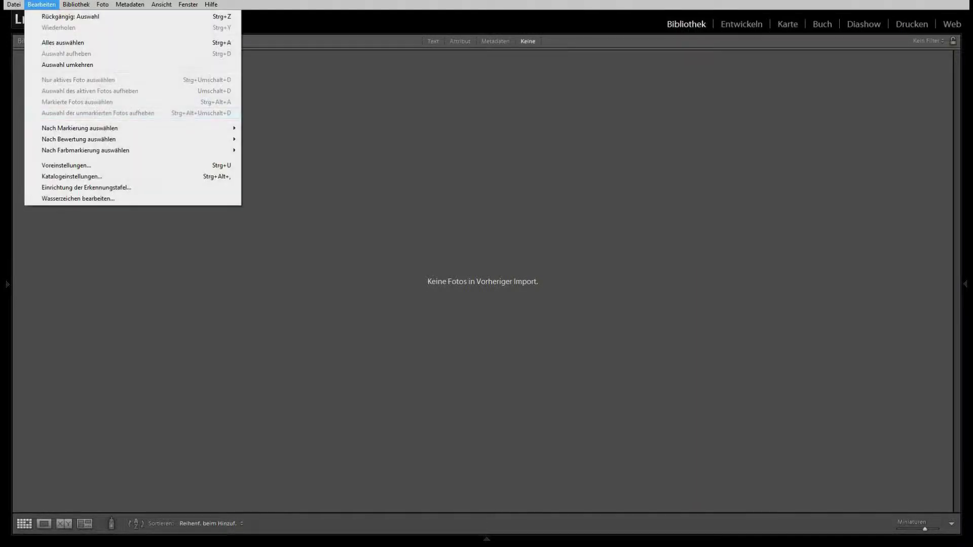
pyautogui.click(67, 165)
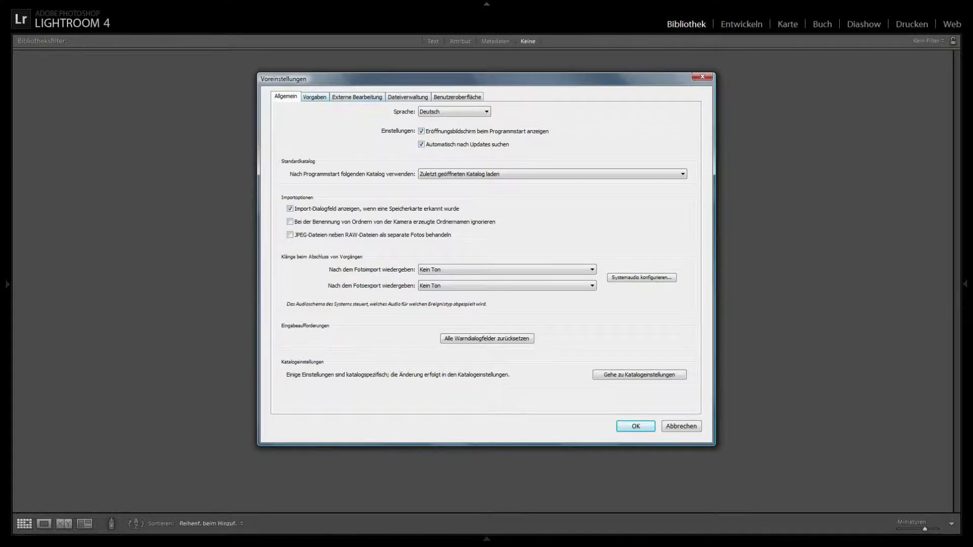
pyautogui.click(408, 97)
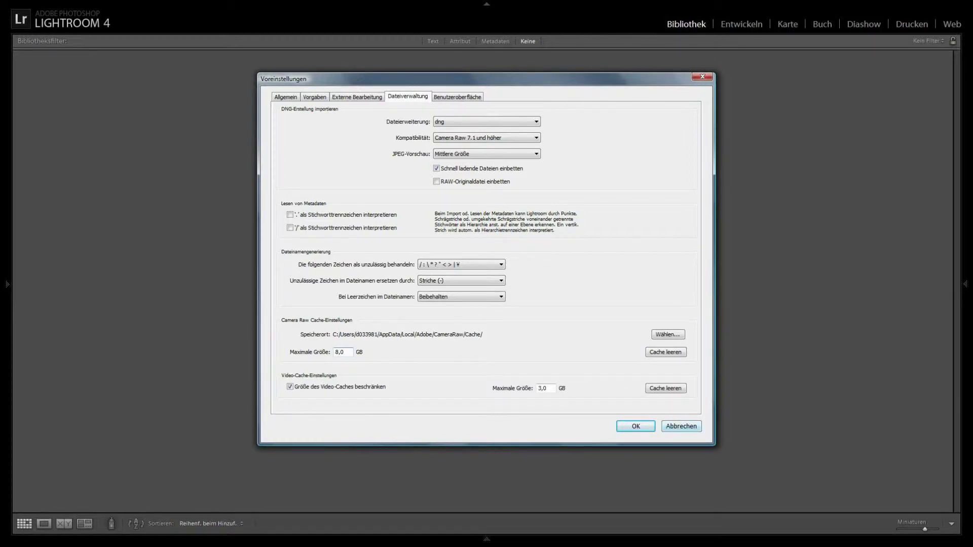
pyautogui.press('Return')
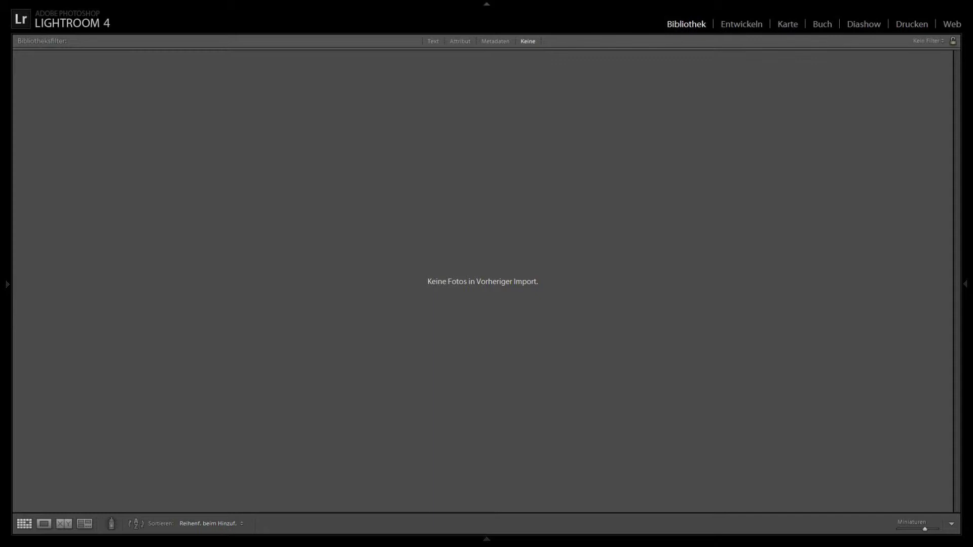